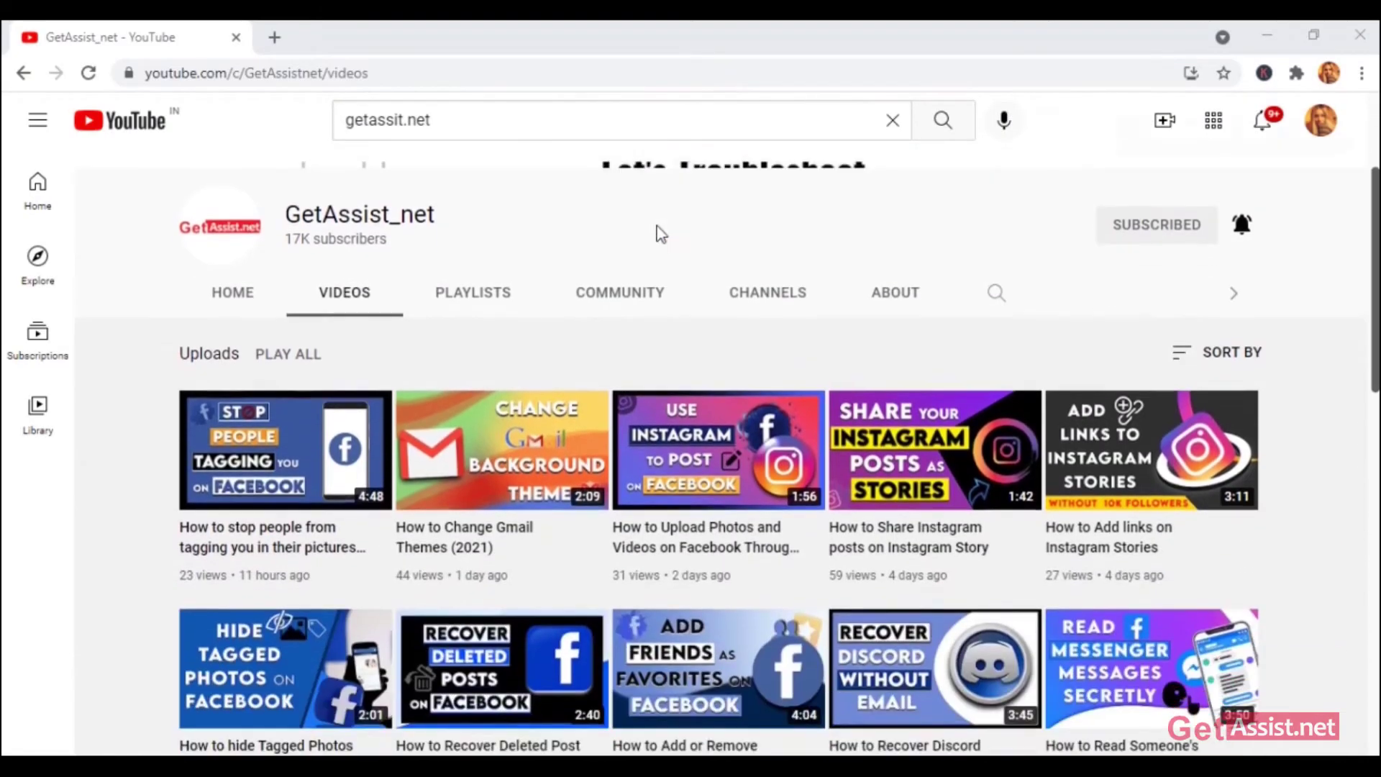
# - Scroll down through the GetAssist_net channel's uploaded videos
pyautogui.scroll(-2, 658, 234)
pyautogui.scroll(-2, 659, 233)
pyautogui.scroll(-1, 659, 233)
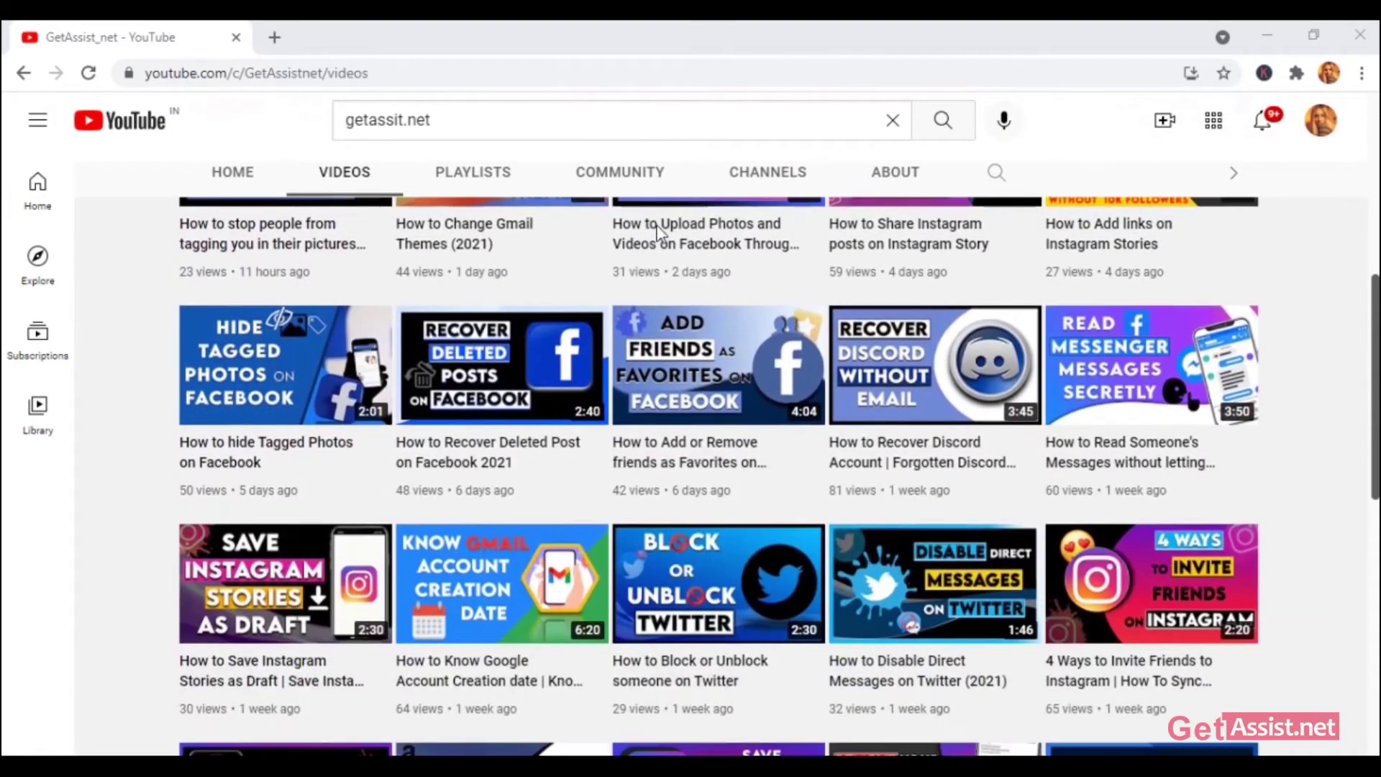
pyautogui.scroll(-2, 659, 233)
pyautogui.scroll(-1, 659, 233)
pyautogui.scroll(-1, 658, 234)
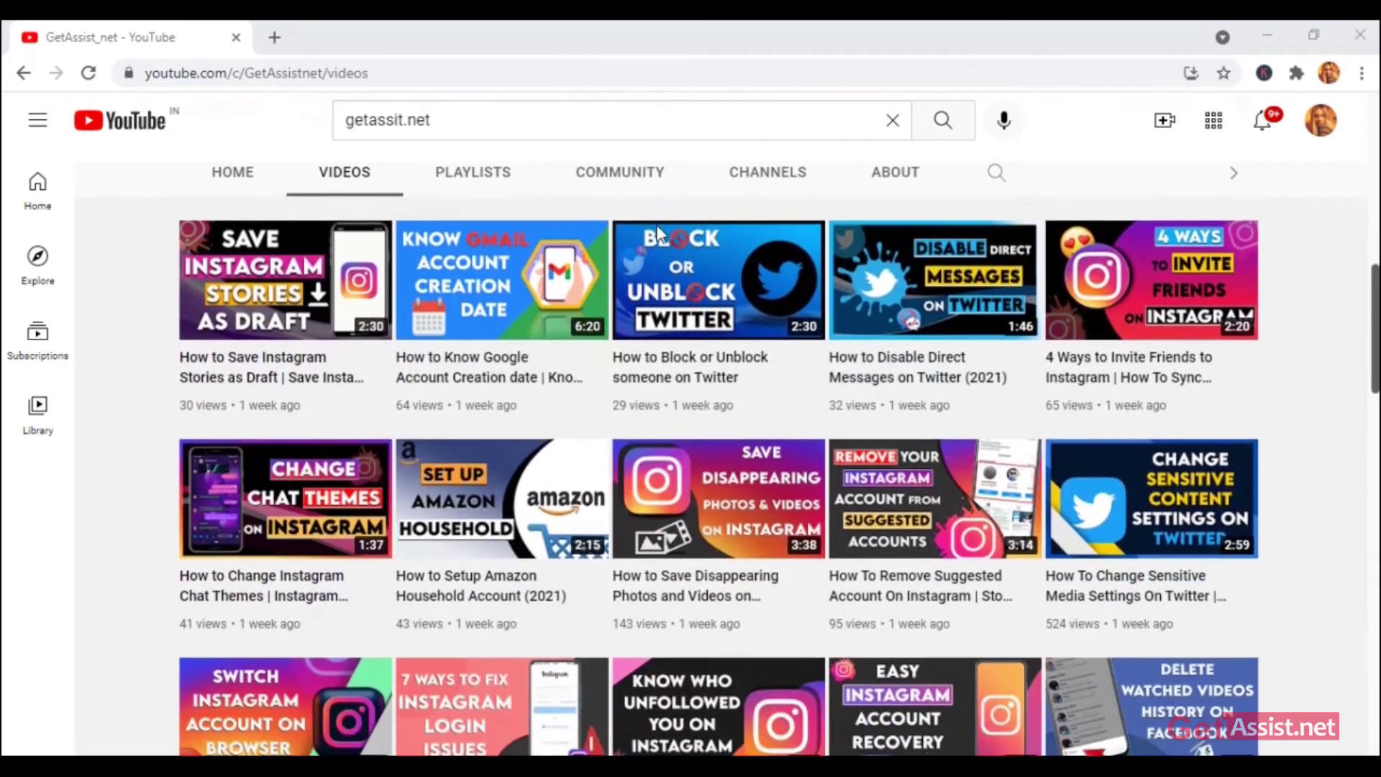
pyautogui.scroll(-2, 658, 234)
pyautogui.scroll(-1, 659, 233)
pyautogui.scroll(-2, 658, 234)
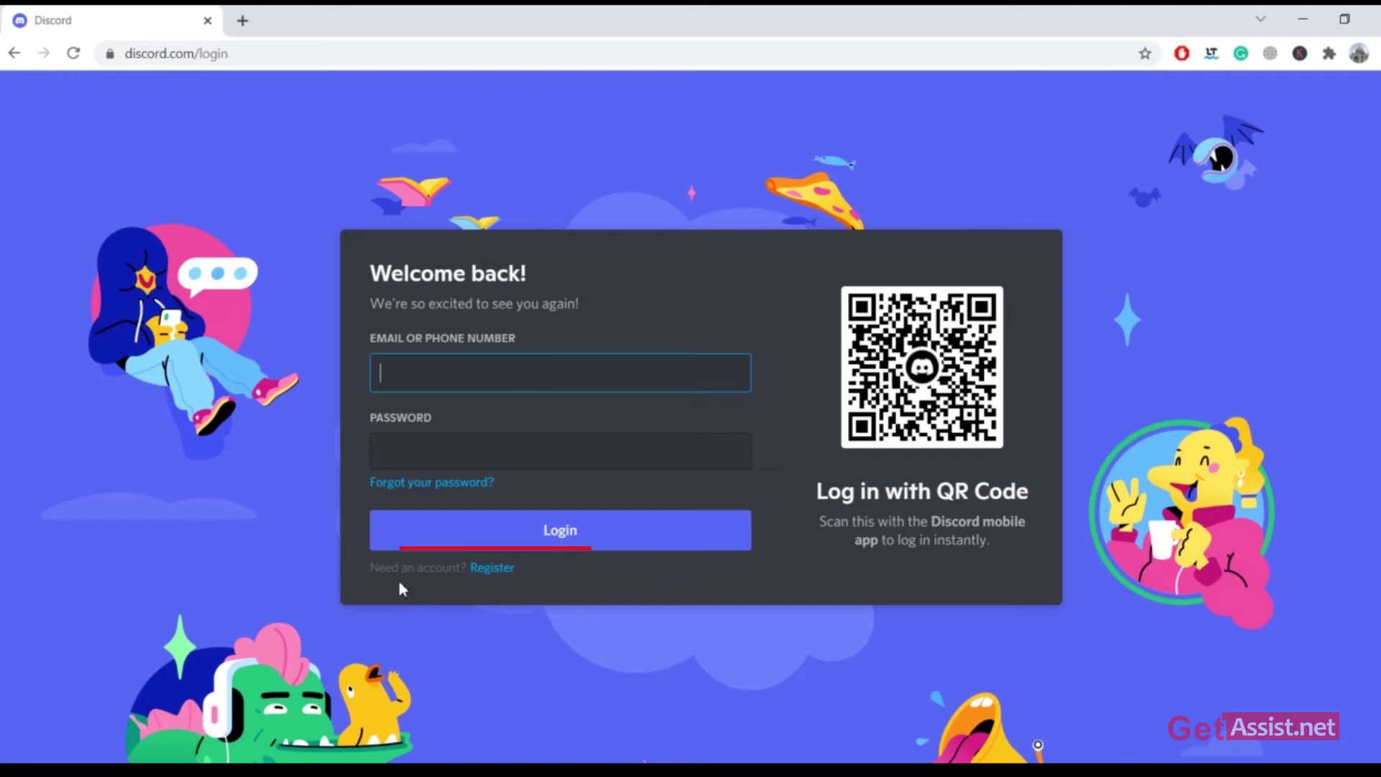
# - Follow the Register link to reach Discord's Create an account form
pyautogui.click(492, 568)
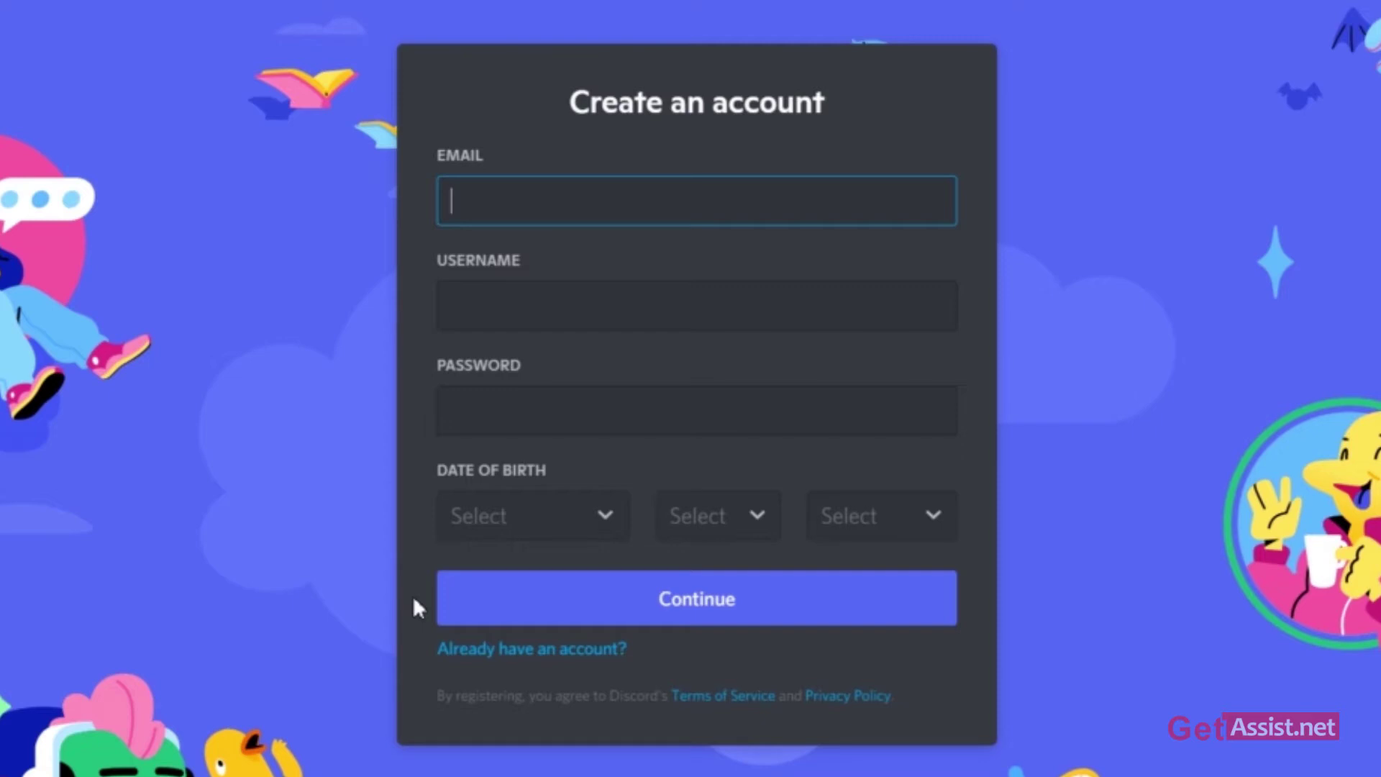
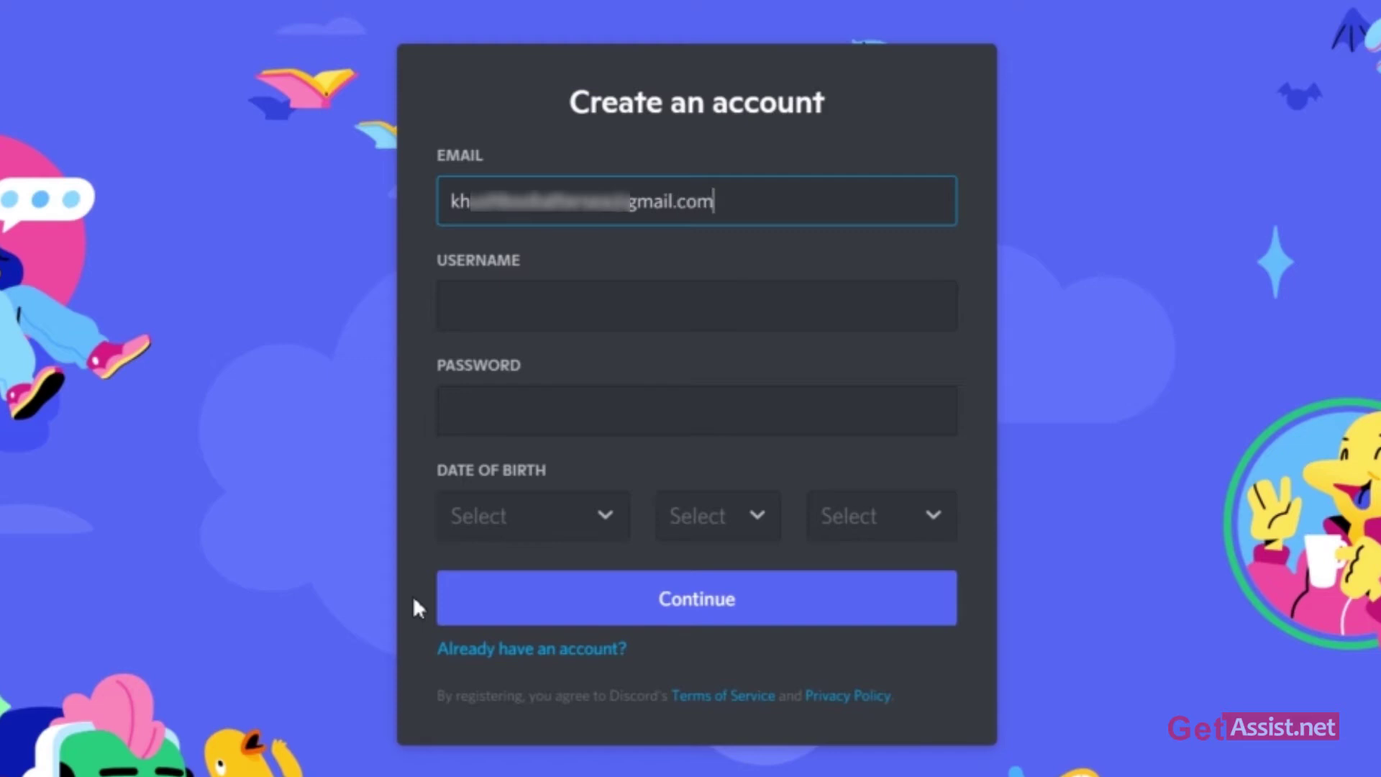
pyautogui.click(598, 319)
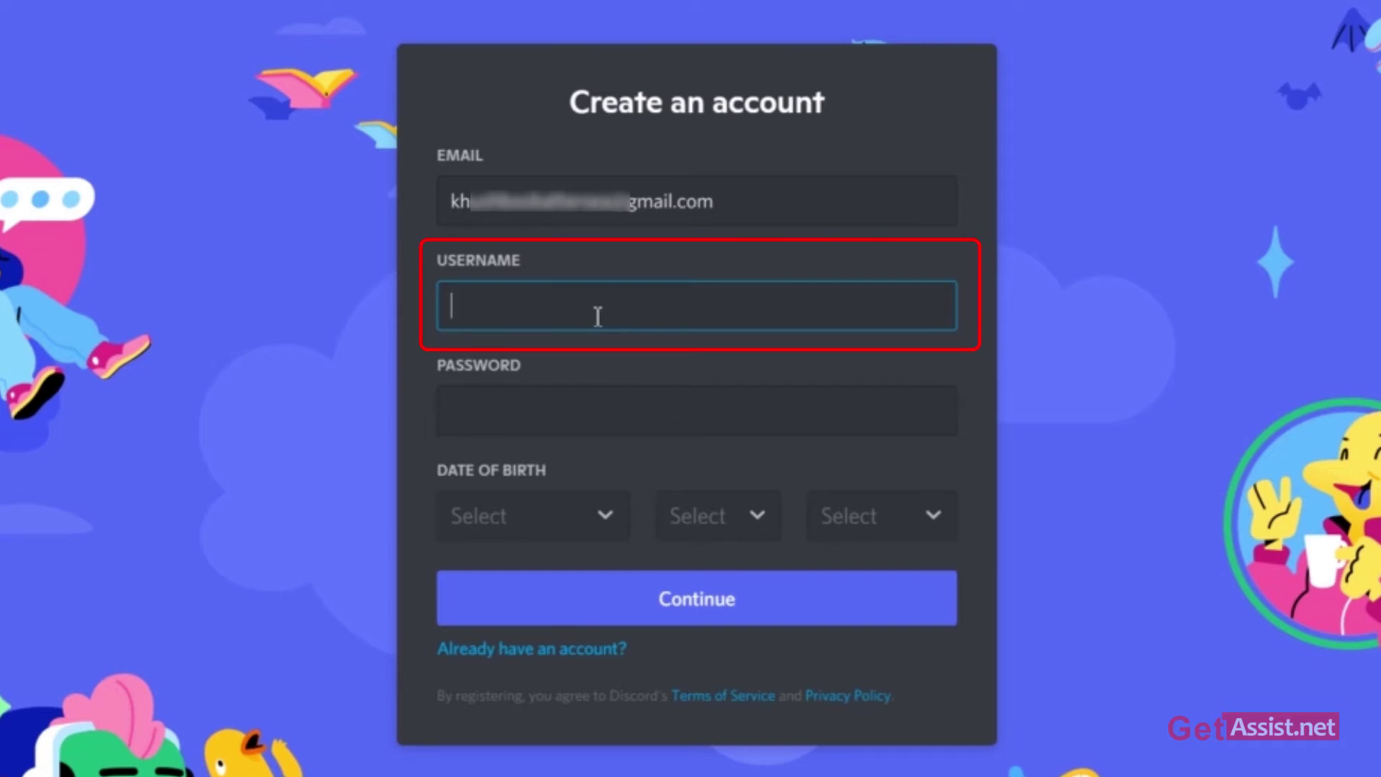
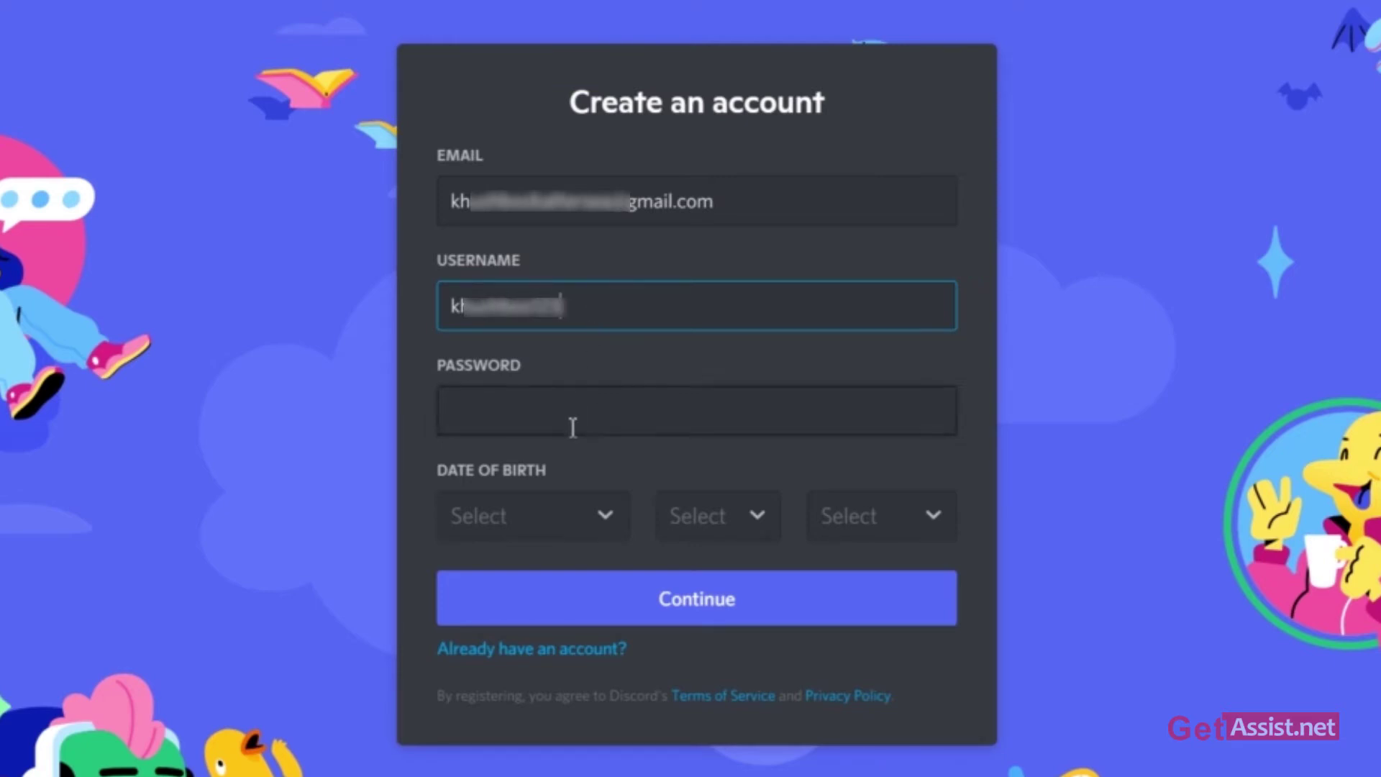
pyautogui.click(573, 419)
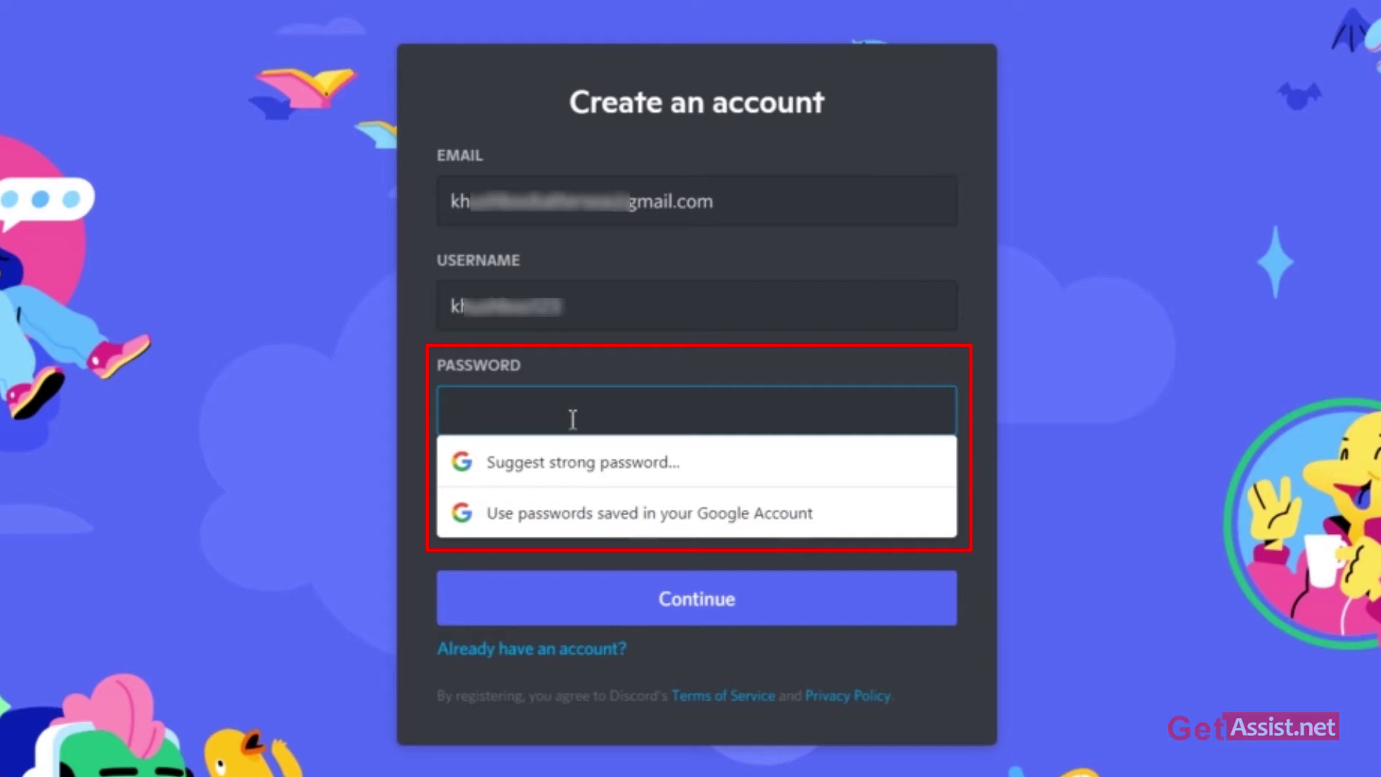
pyautogui.write('••')
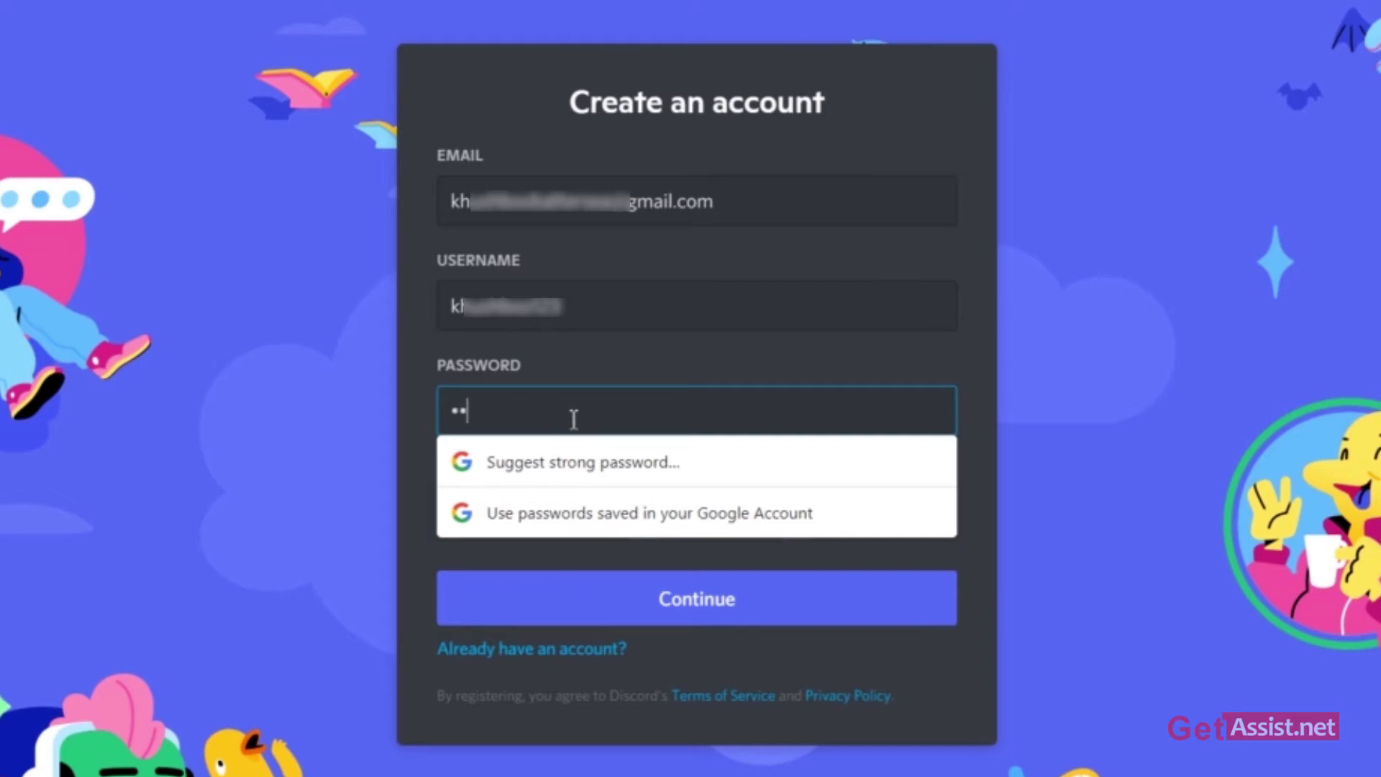
pyautogui.write('•••••••')
pyautogui.write('••')
pyautogui.write('•')
pyautogui.click(602, 368)
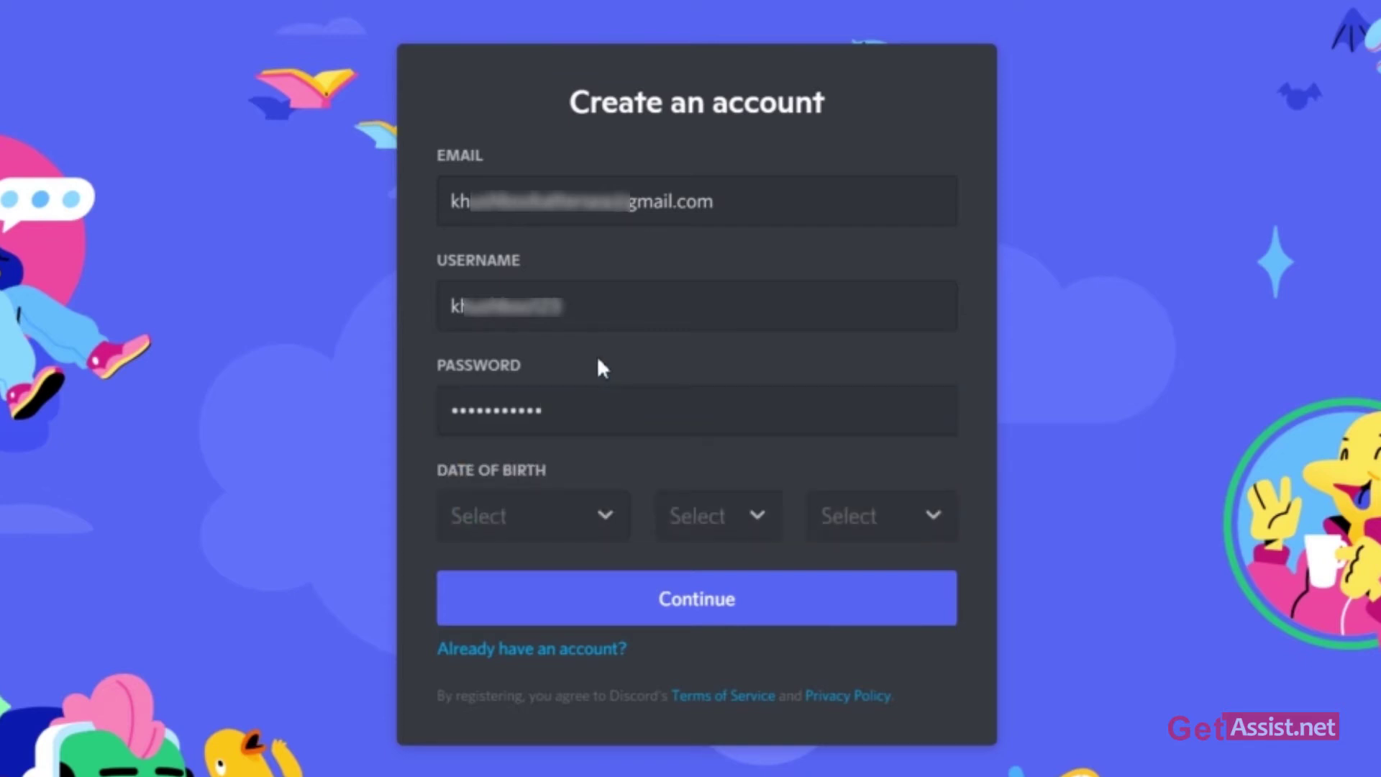
# - Set the birth month to July and the birth day to 6
pyautogui.click(564, 540)
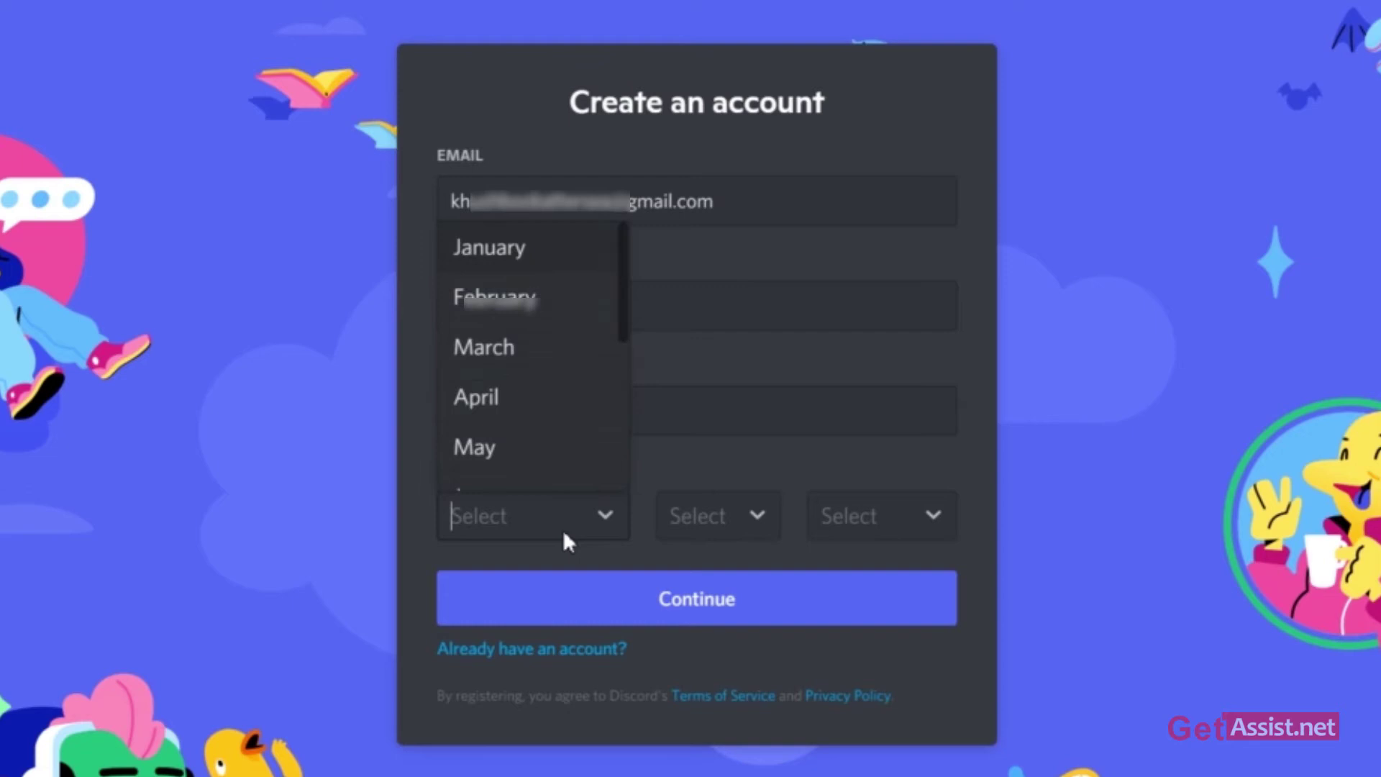
pyautogui.scroll(-5, 569, 471)
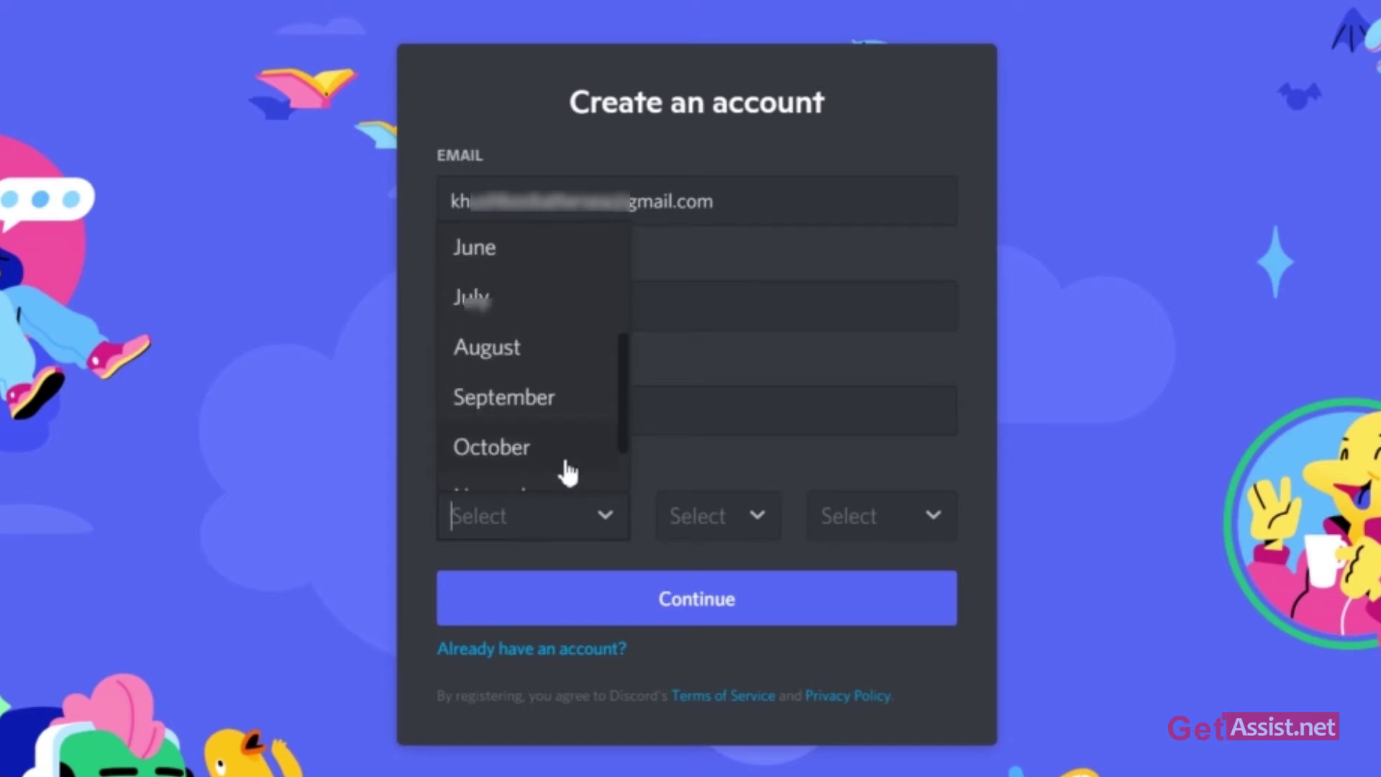
pyautogui.click(541, 318)
pyautogui.click(766, 536)
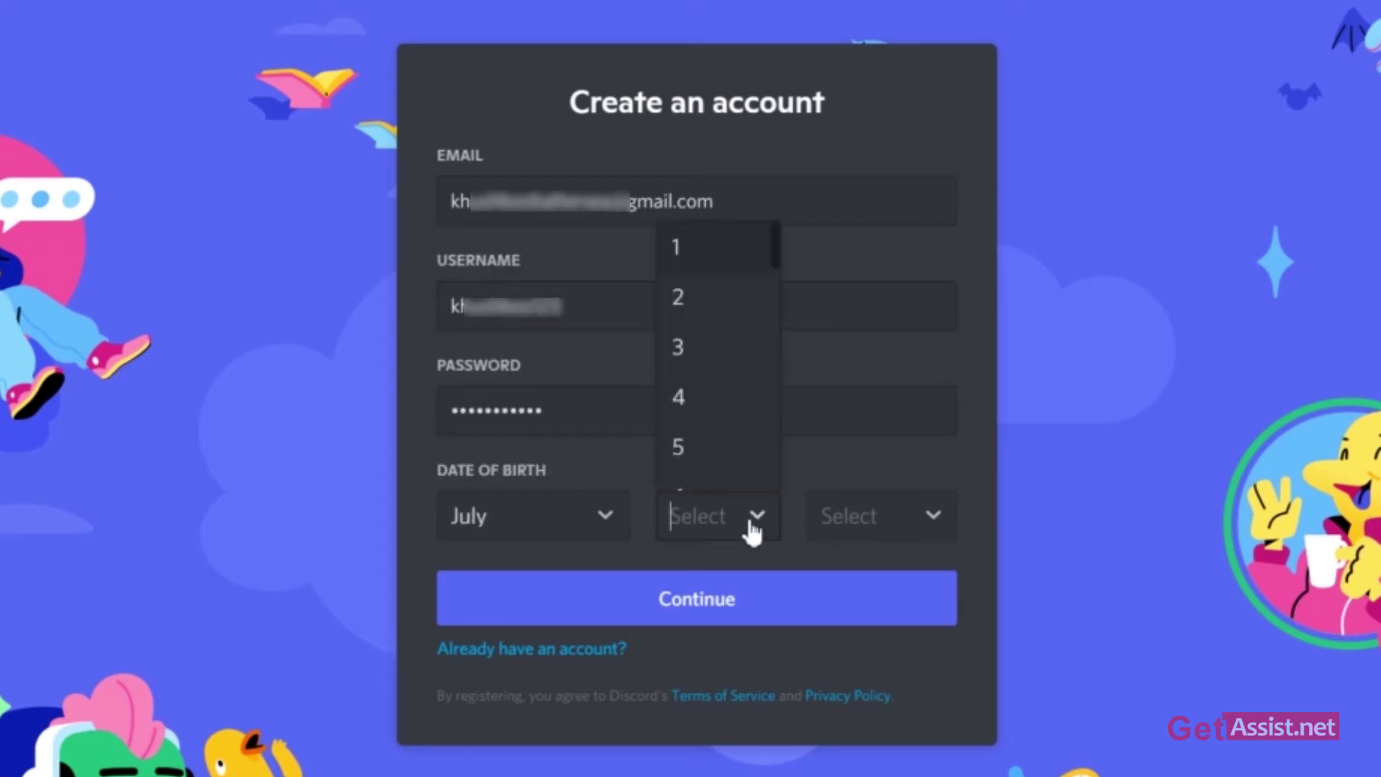
pyautogui.scroll(-3, 731, 472)
pyautogui.click(726, 372)
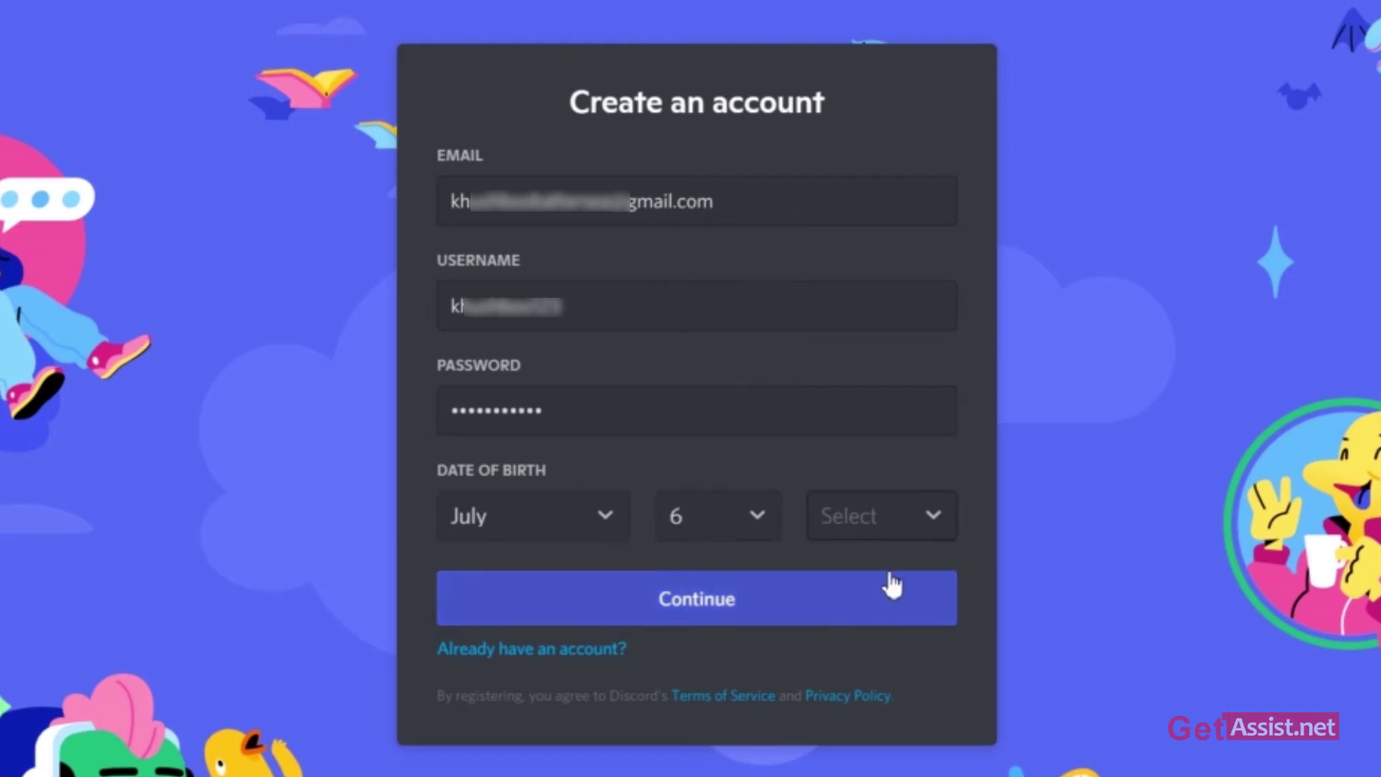
# - Choose 1993 as the birth year and submit the registration form
pyautogui.click(873, 513)
pyautogui.scroll(-5, 889, 453)
pyautogui.scroll(-7, 889, 453)
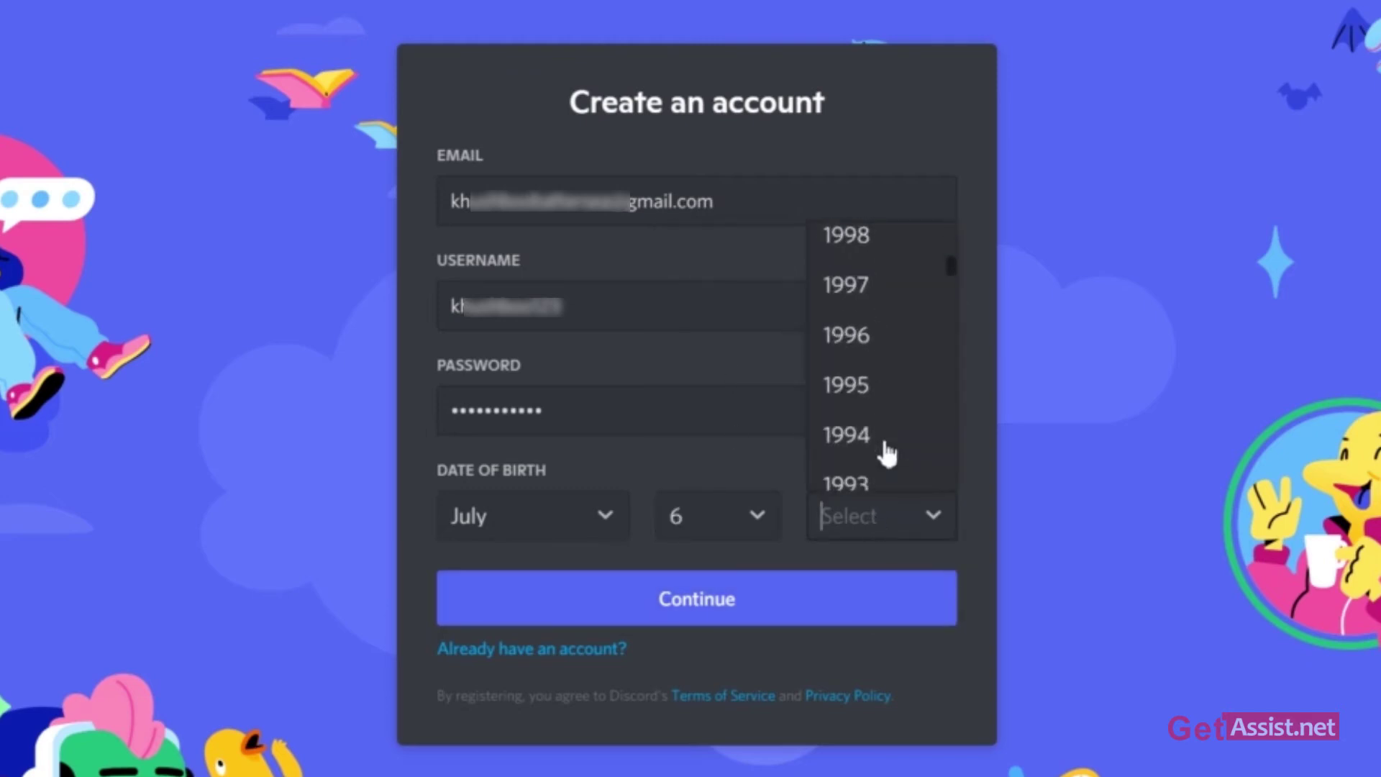
pyautogui.scroll(-10, 888, 453)
pyautogui.scroll(-2, 888, 453)
pyautogui.scroll(-2, 888, 454)
pyautogui.scroll(-3, 889, 453)
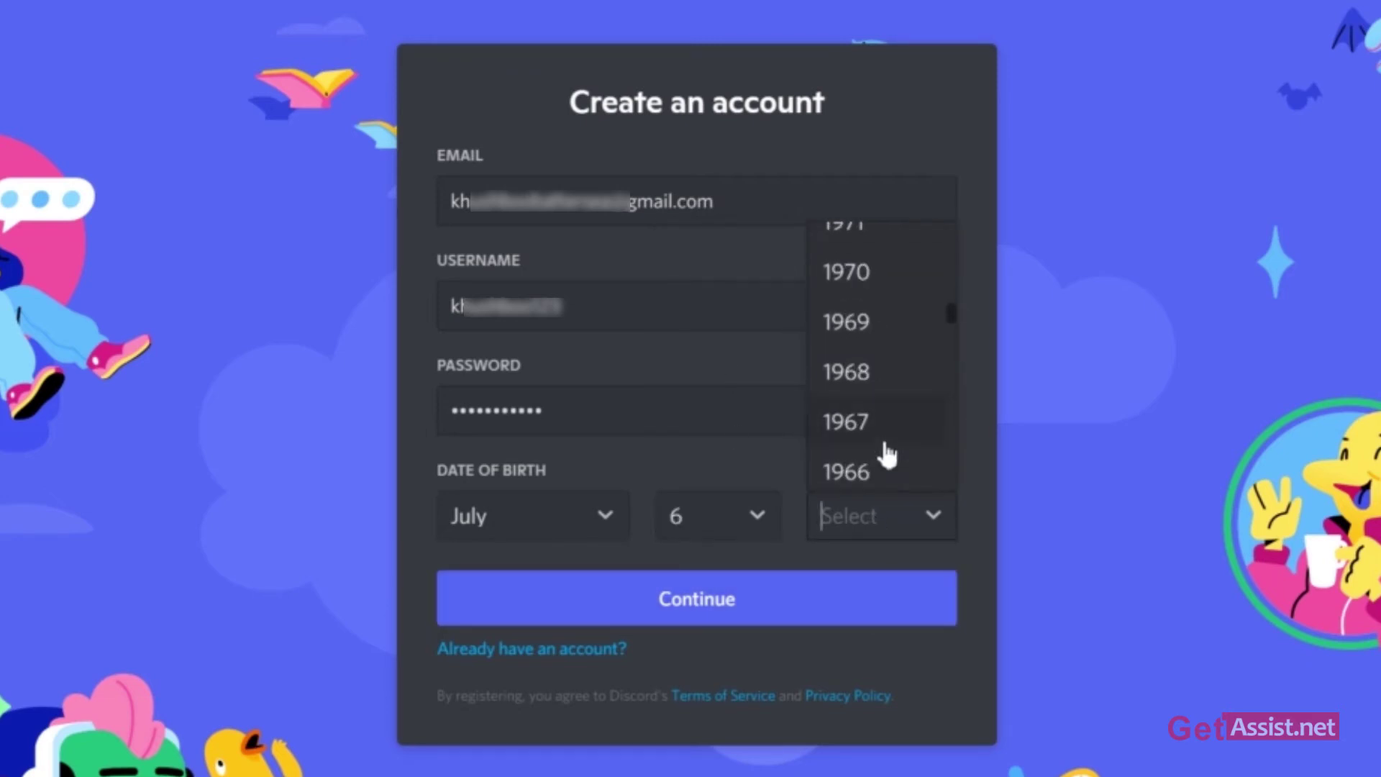
pyautogui.scroll(-2, 889, 453)
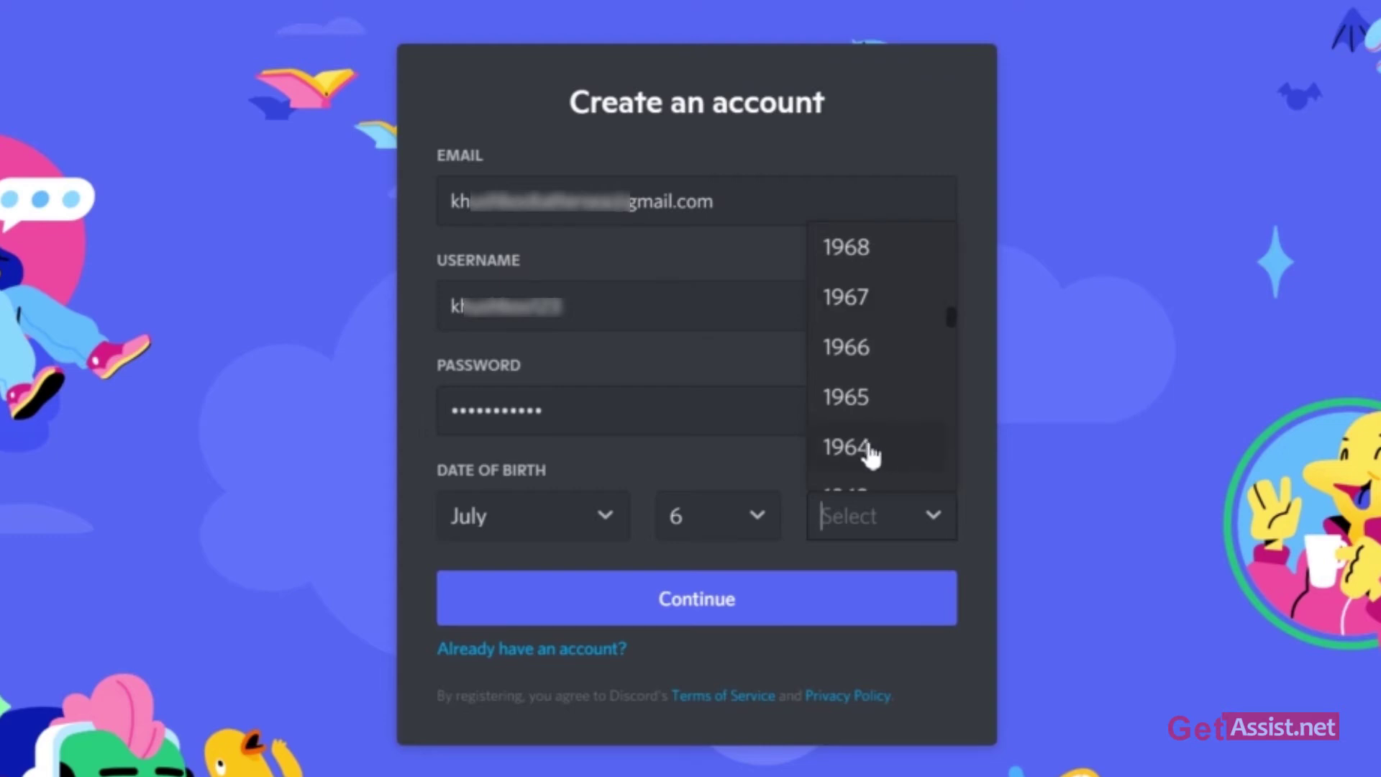
pyautogui.scroll(-3, 885, 432)
pyautogui.scroll(-6, 886, 435)
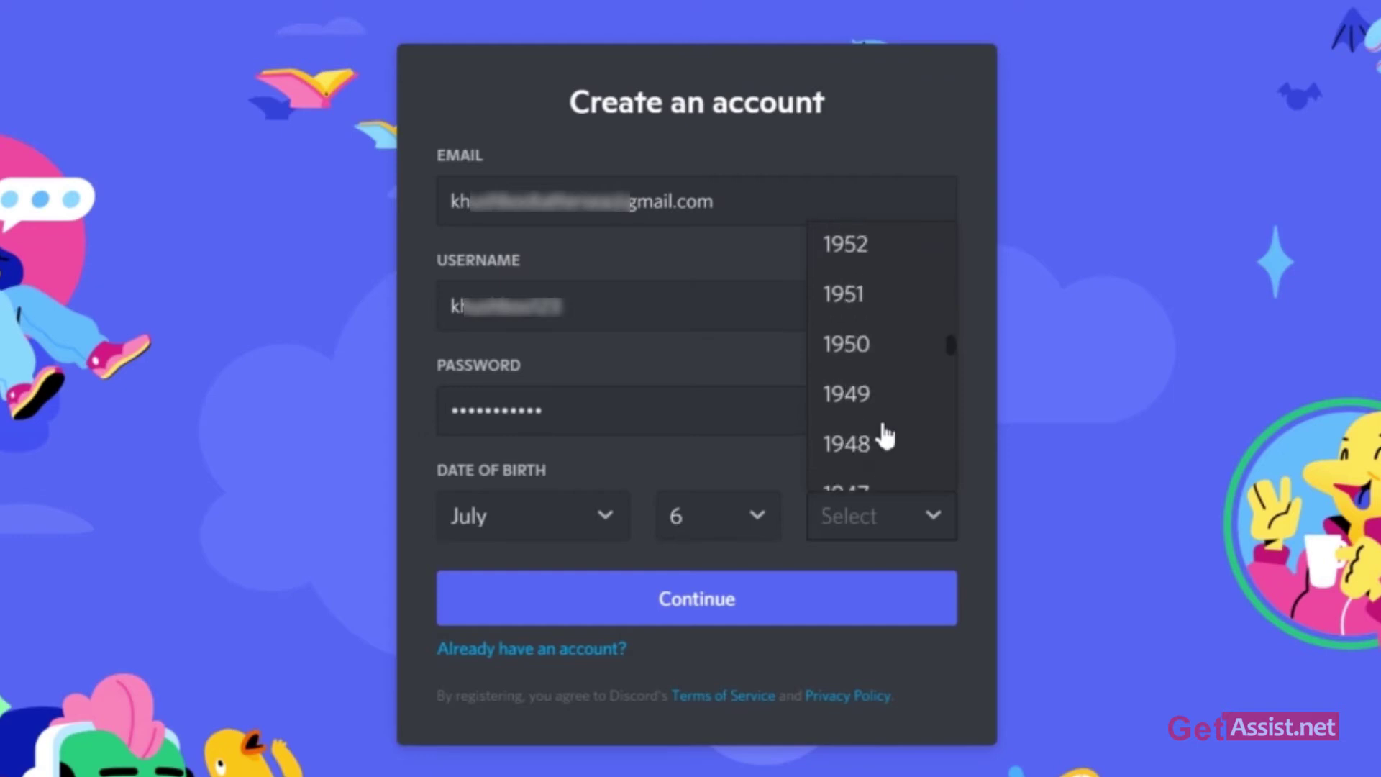
pyautogui.scroll(-1, 886, 435)
pyautogui.scroll(10, 886, 435)
pyautogui.scroll(10, 886, 436)
pyautogui.scroll(5, 885, 436)
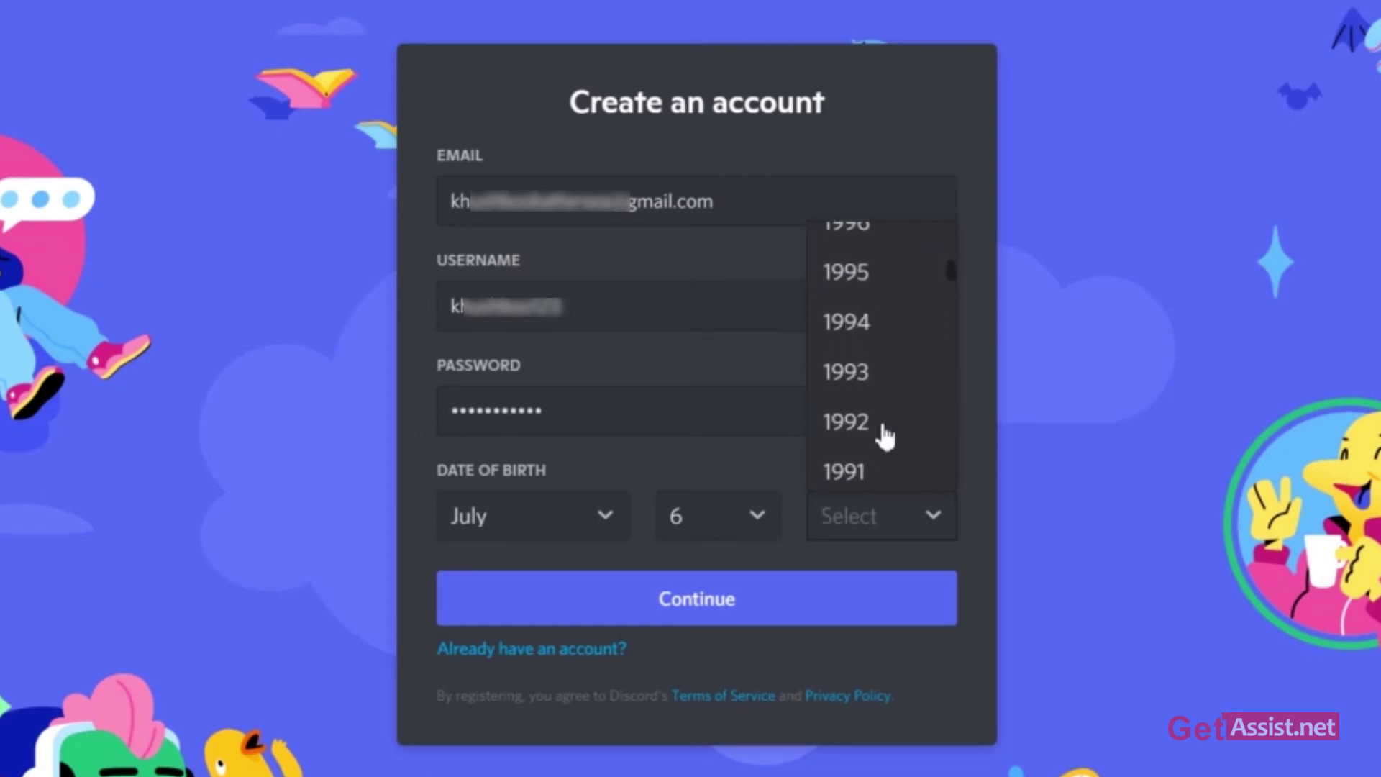
pyautogui.click(864, 374)
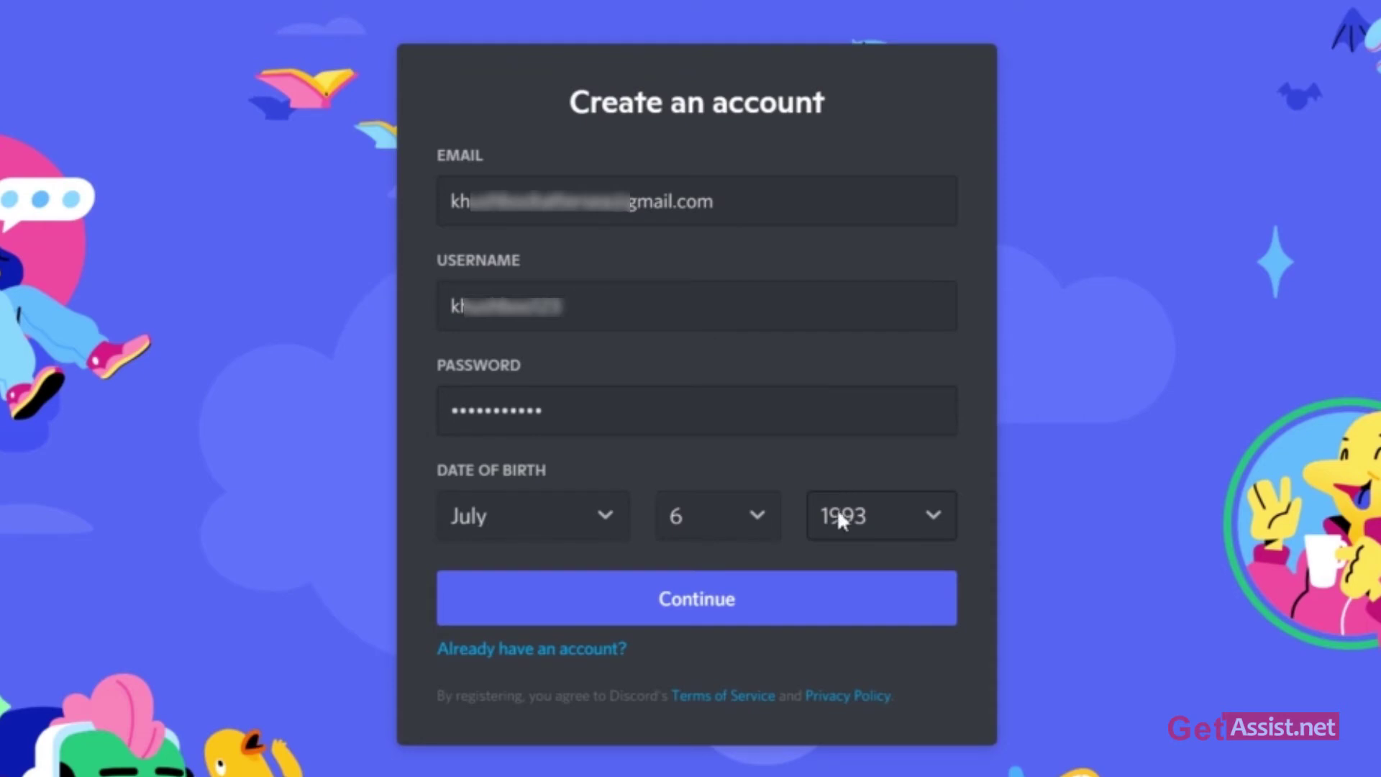
pyautogui.click(708, 612)
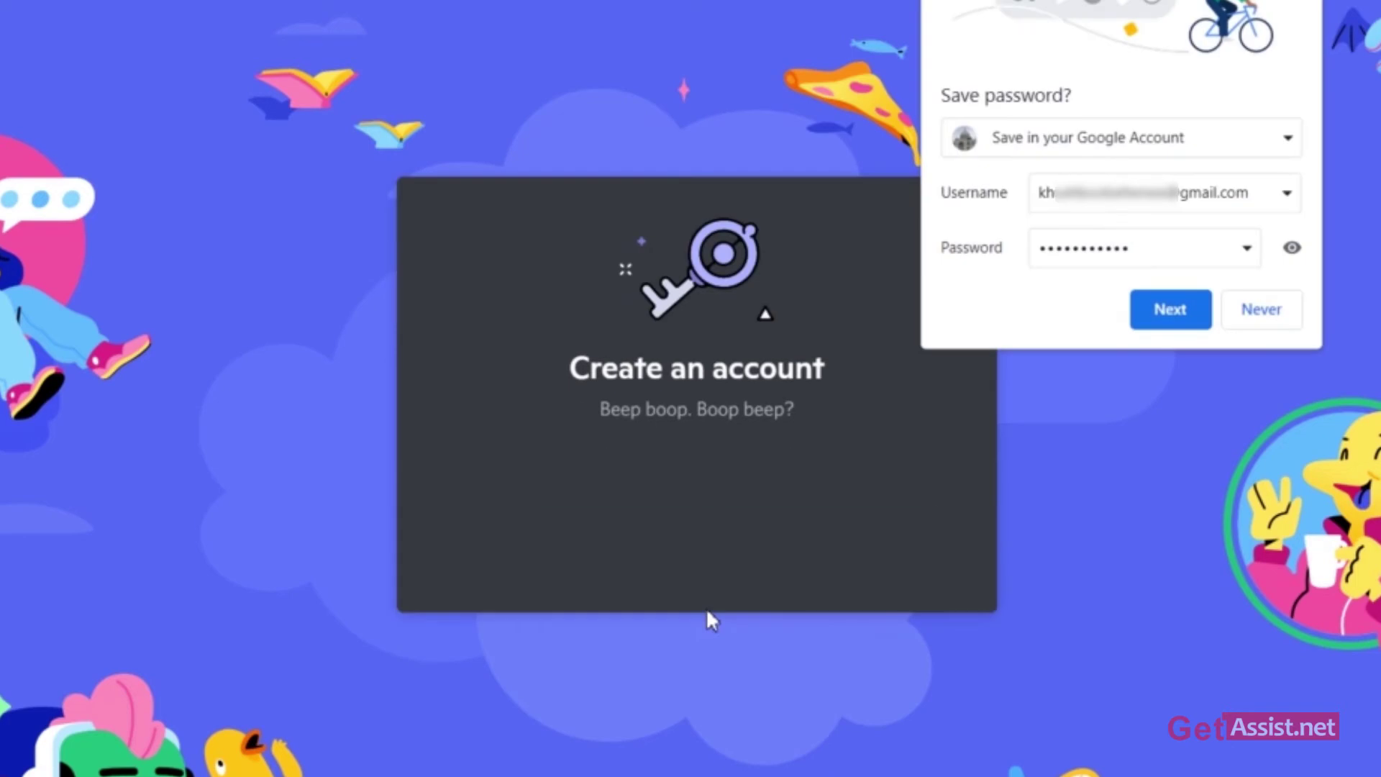
# - Decline Chrome's save-password offer and tick the hCaptcha 'I am human' checkbox
pyautogui.click(1261, 311)
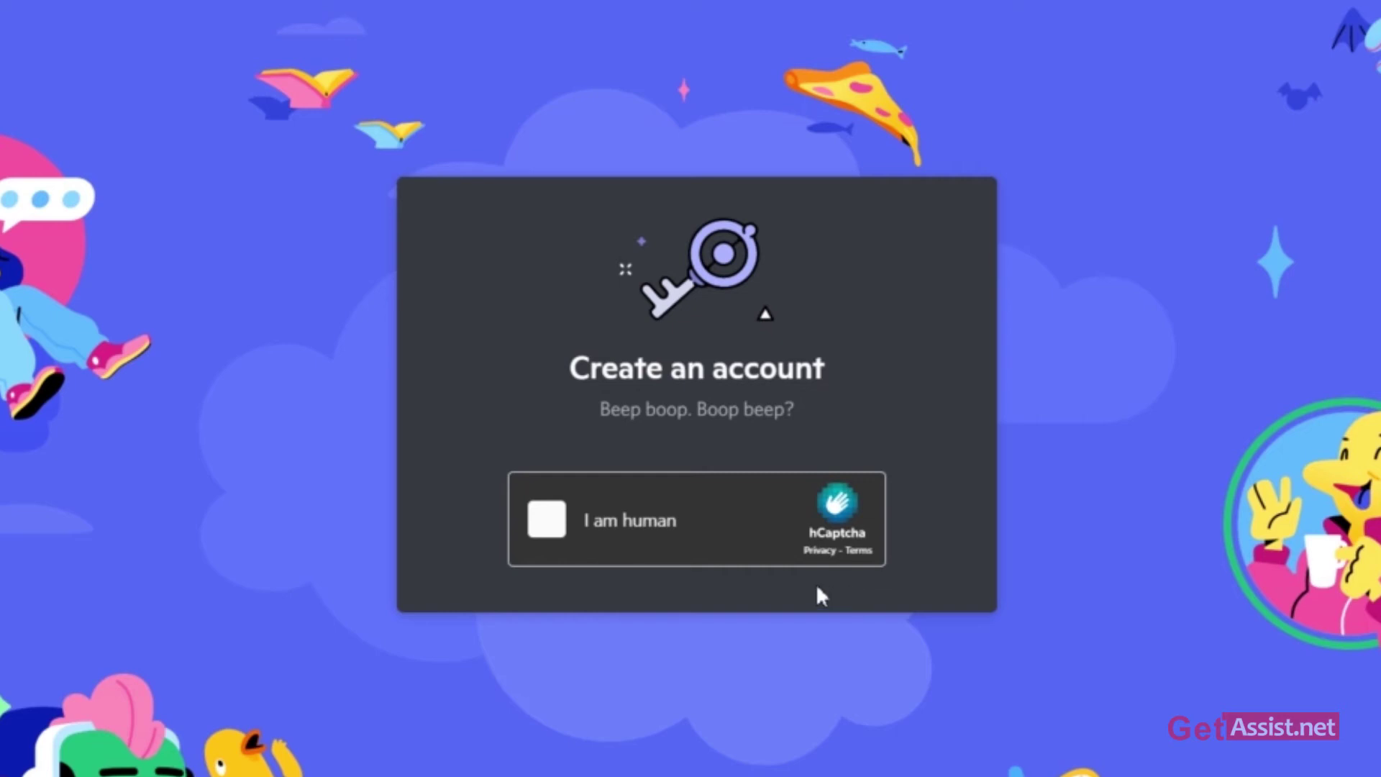
pyautogui.click(554, 564)
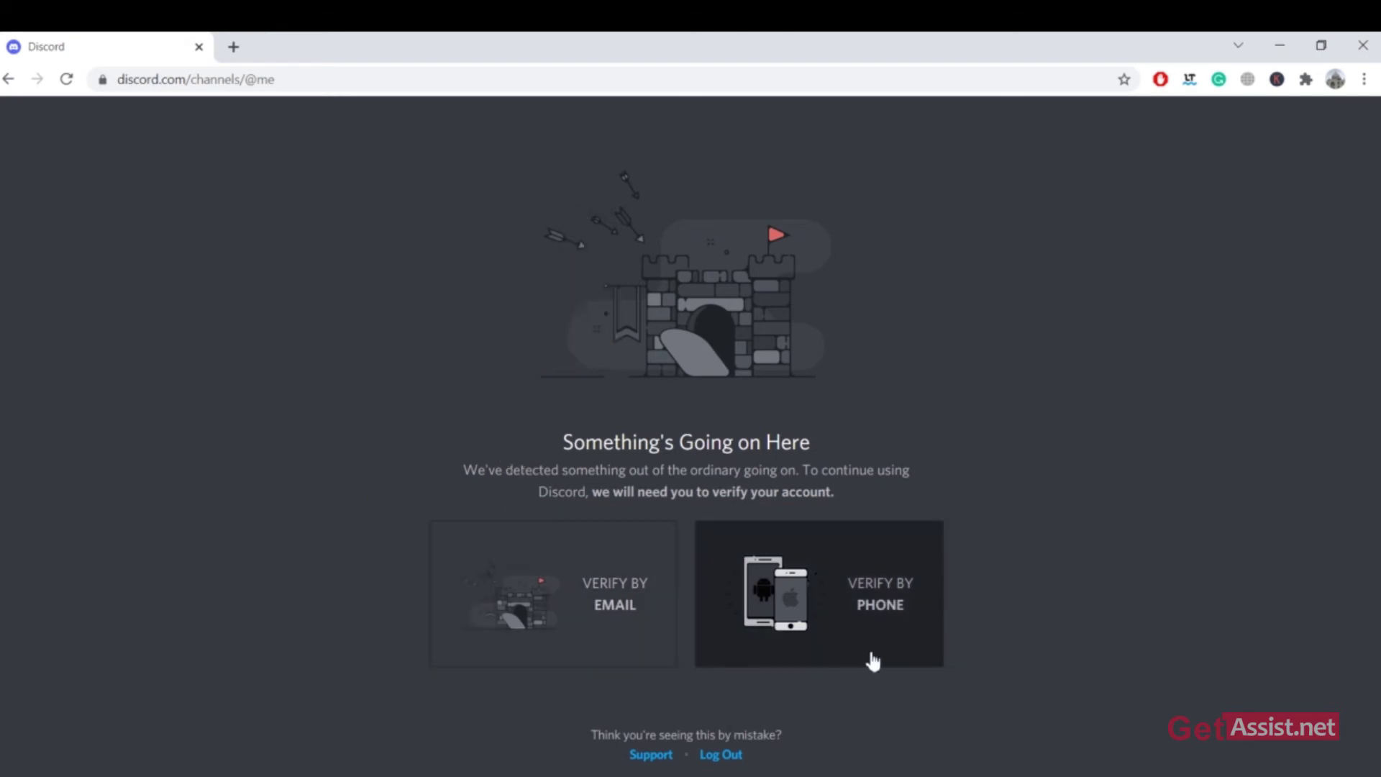
# - Choose the Verify by Email option on the 'Something's Going on Here' page
pyautogui.click(509, 642)
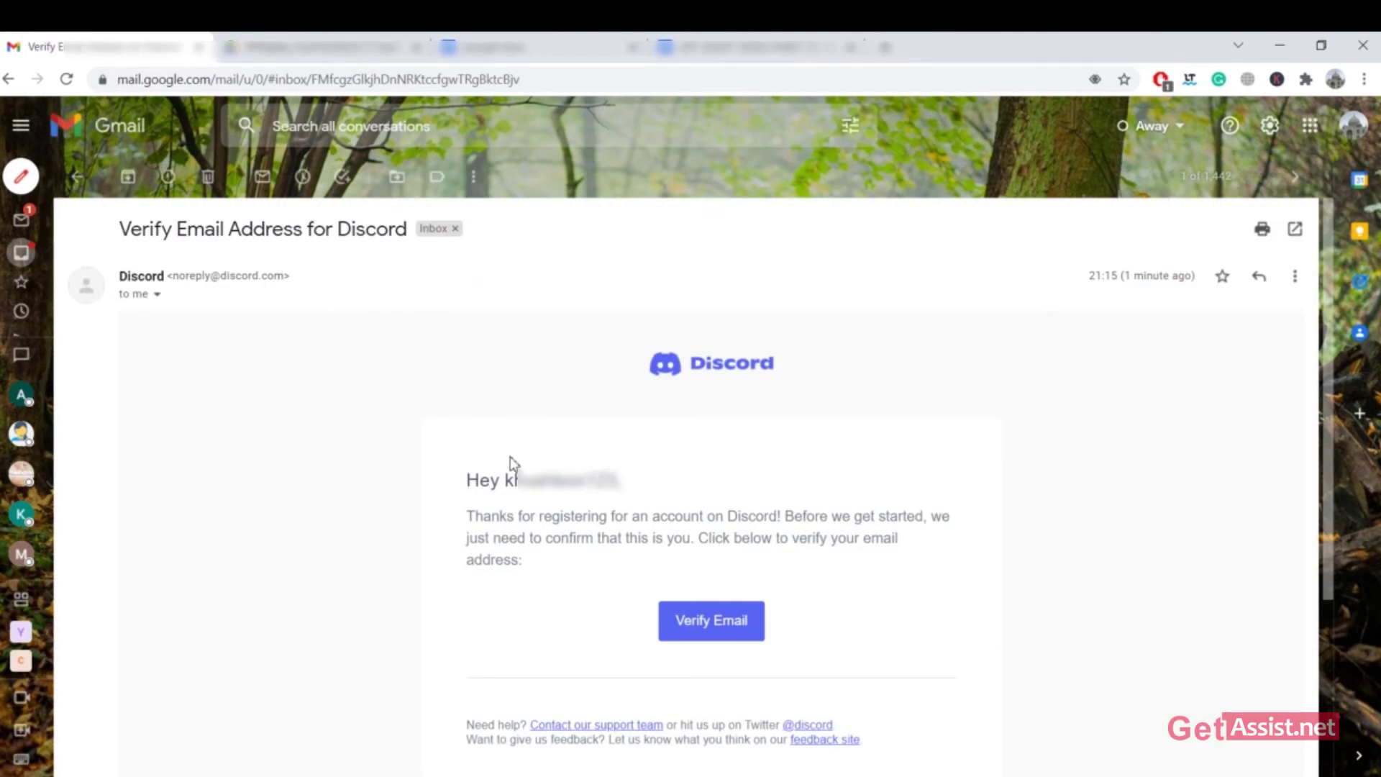
# - Scroll the Discord verification email down to its Verify Email button
pyautogui.scroll(-3, 512, 463)
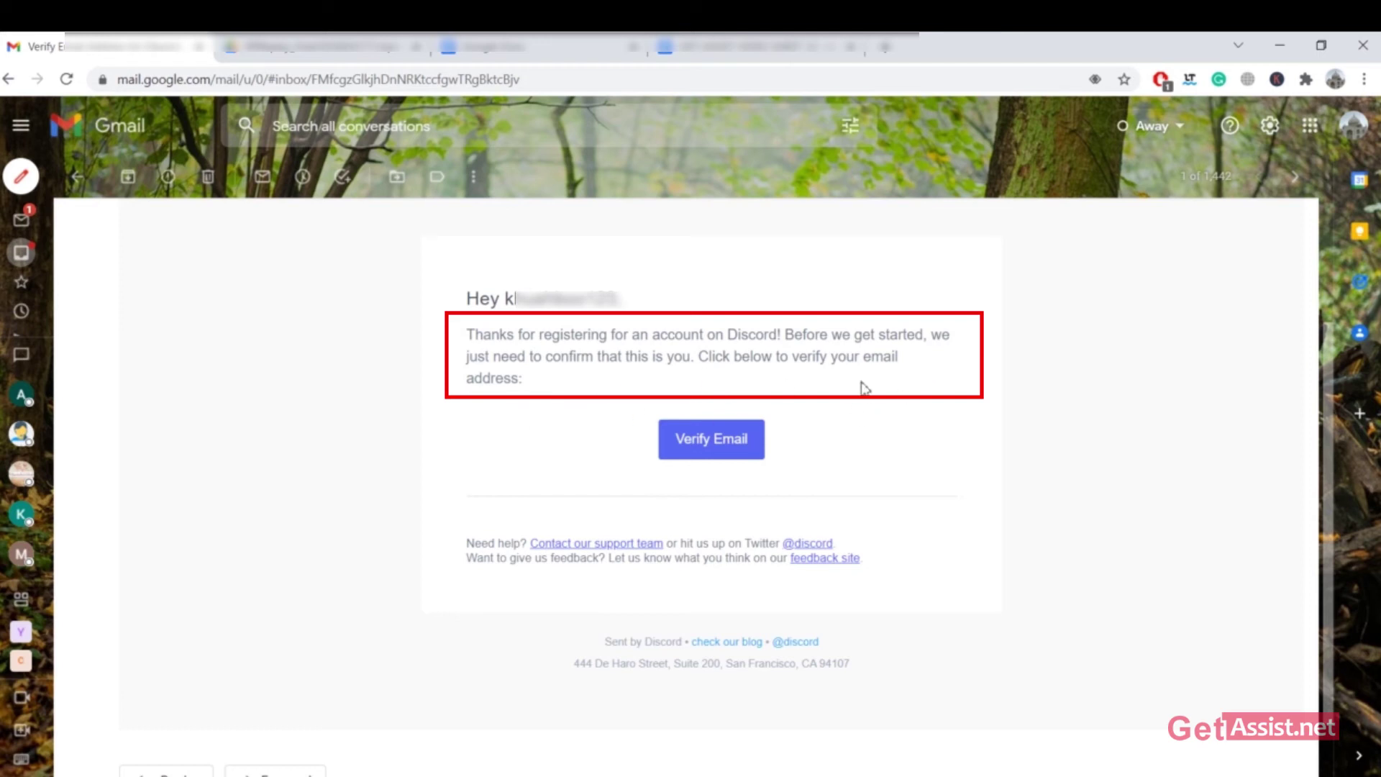
# - Click Verify Email in the Gmail message to confirm the Discord account's address
pyautogui.click(738, 448)
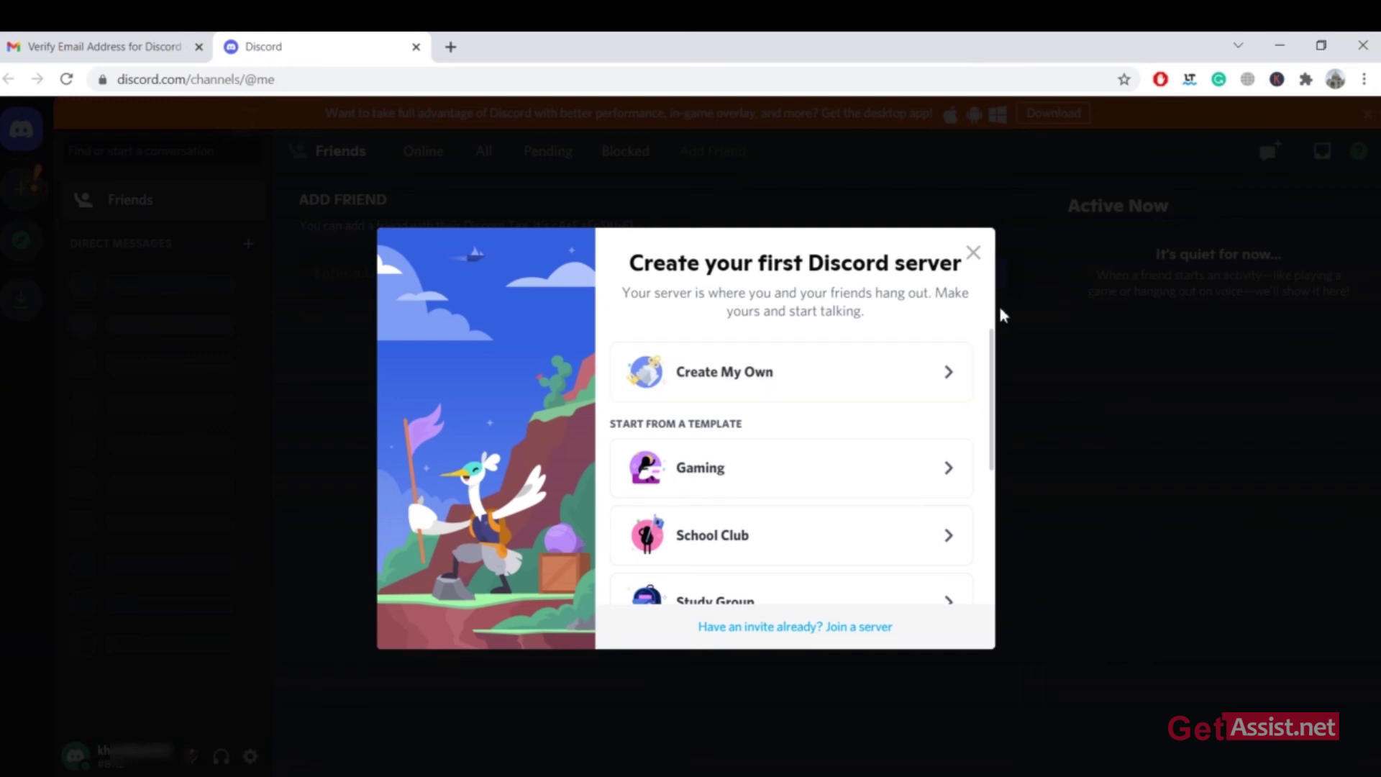
# - Close the 'Create your first Discord server' prompt
pyautogui.click(974, 257)
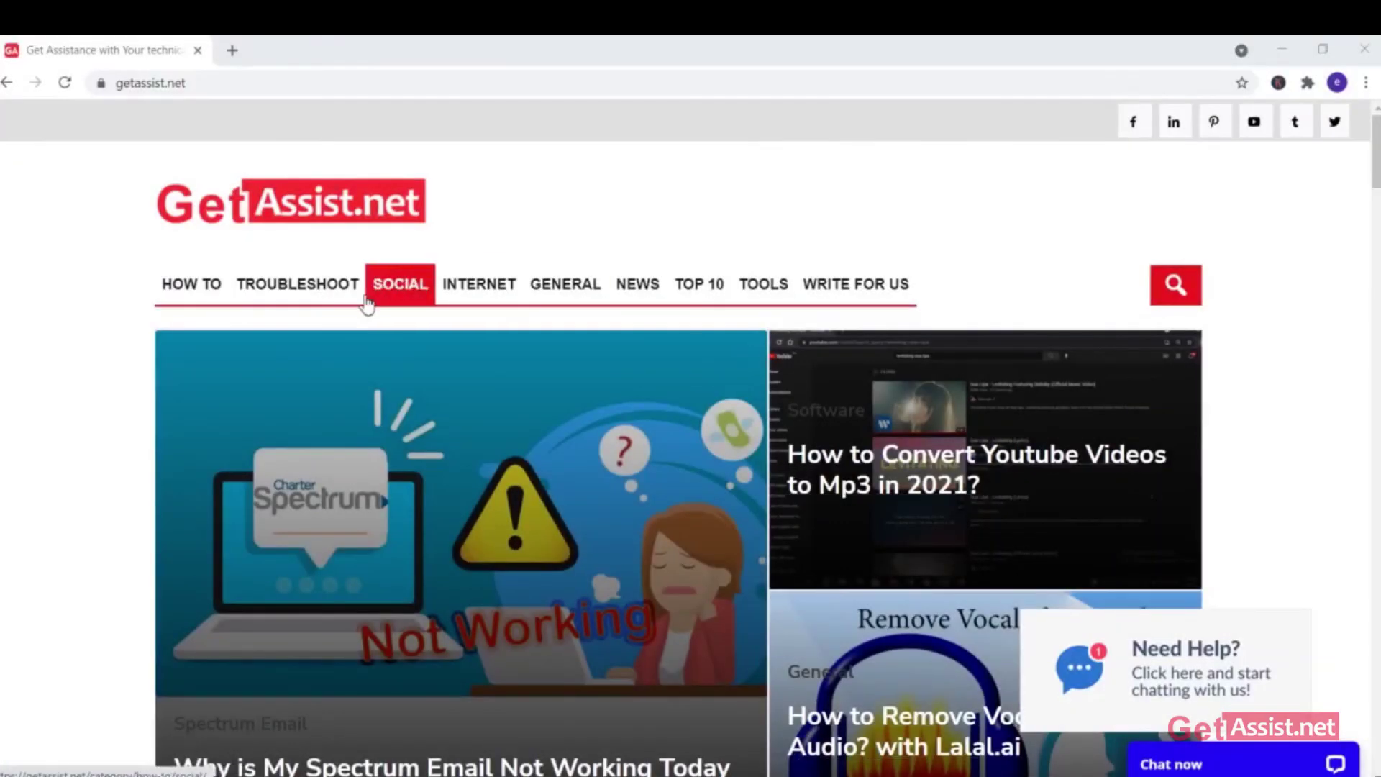
pyautogui.scroll(-3, 266, 400)
pyautogui.scroll(-2, 266, 401)
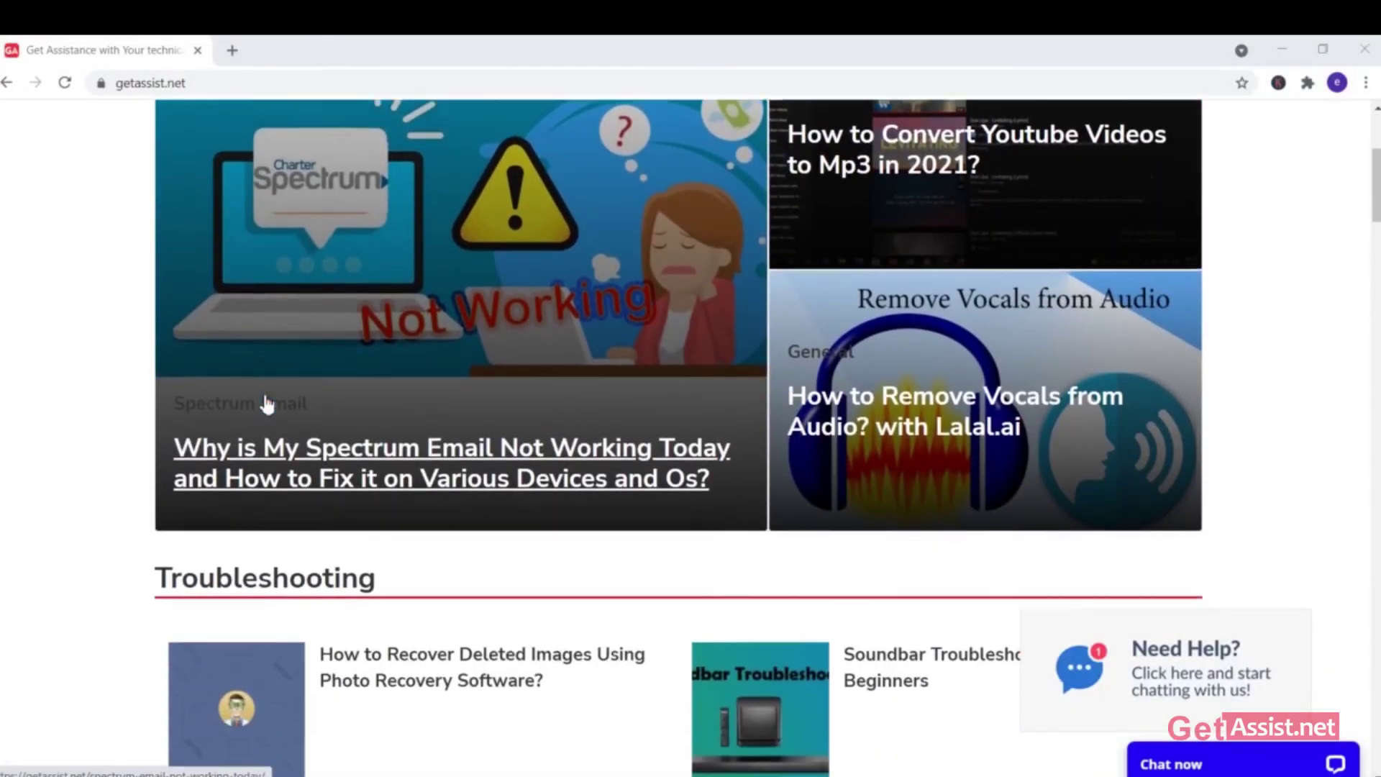
pyautogui.scroll(-2, 266, 400)
pyautogui.scroll(-2, 266, 403)
pyautogui.scroll(-2, 267, 404)
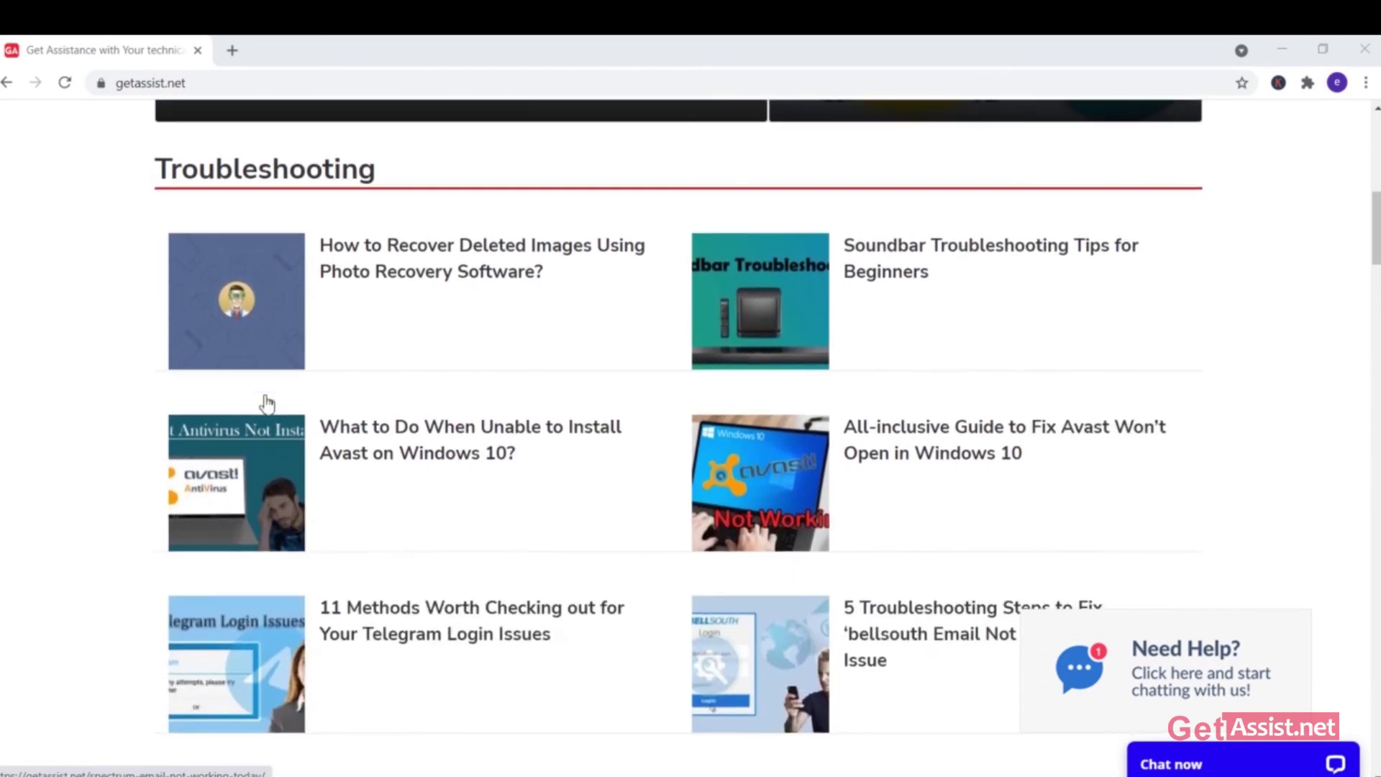
pyautogui.scroll(-1, 266, 405)
pyautogui.scroll(-1, 266, 405)
pyautogui.scroll(-3, 266, 405)
pyautogui.scroll(-3, 266, 404)
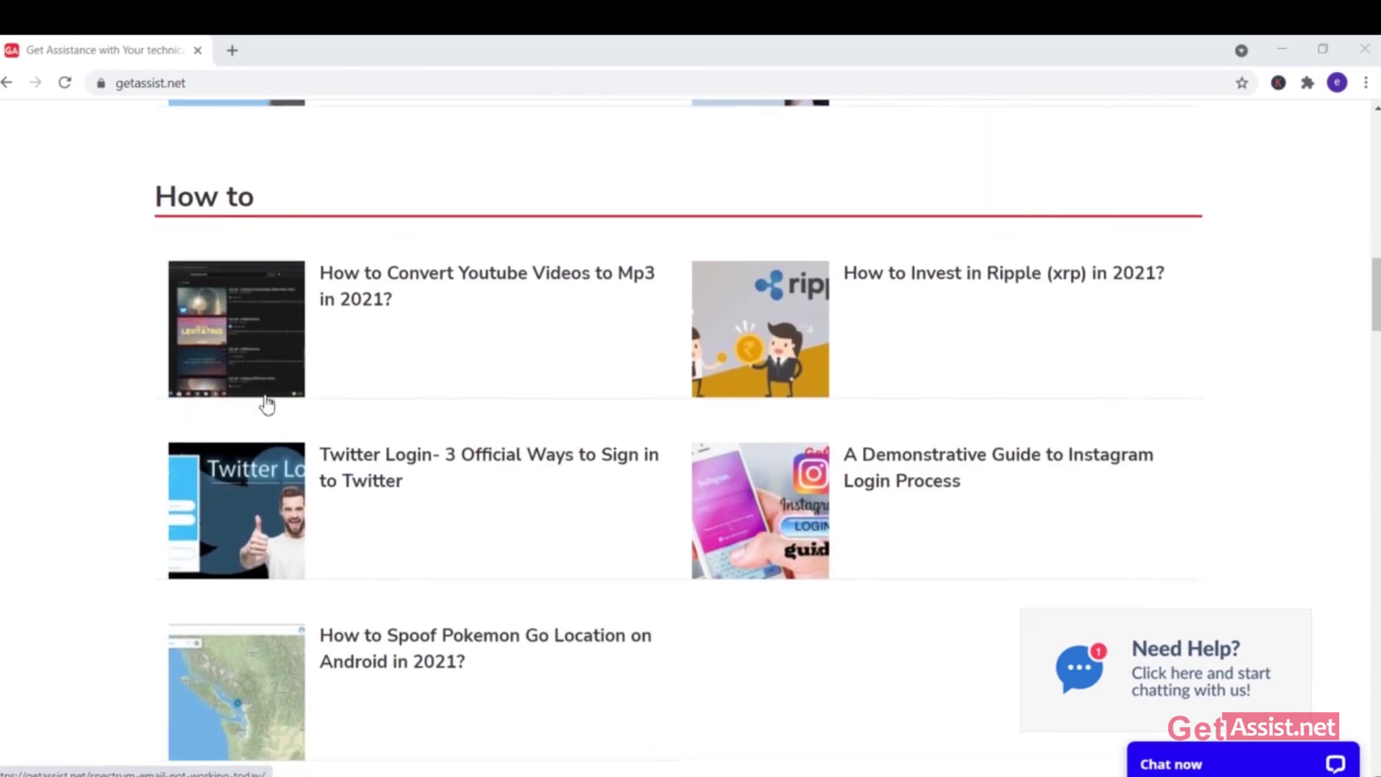
pyautogui.scroll(-1, 266, 404)
pyautogui.scroll(-1, 266, 404)
pyautogui.scroll(-1, 266, 404)
pyautogui.scroll(-2, 266, 403)
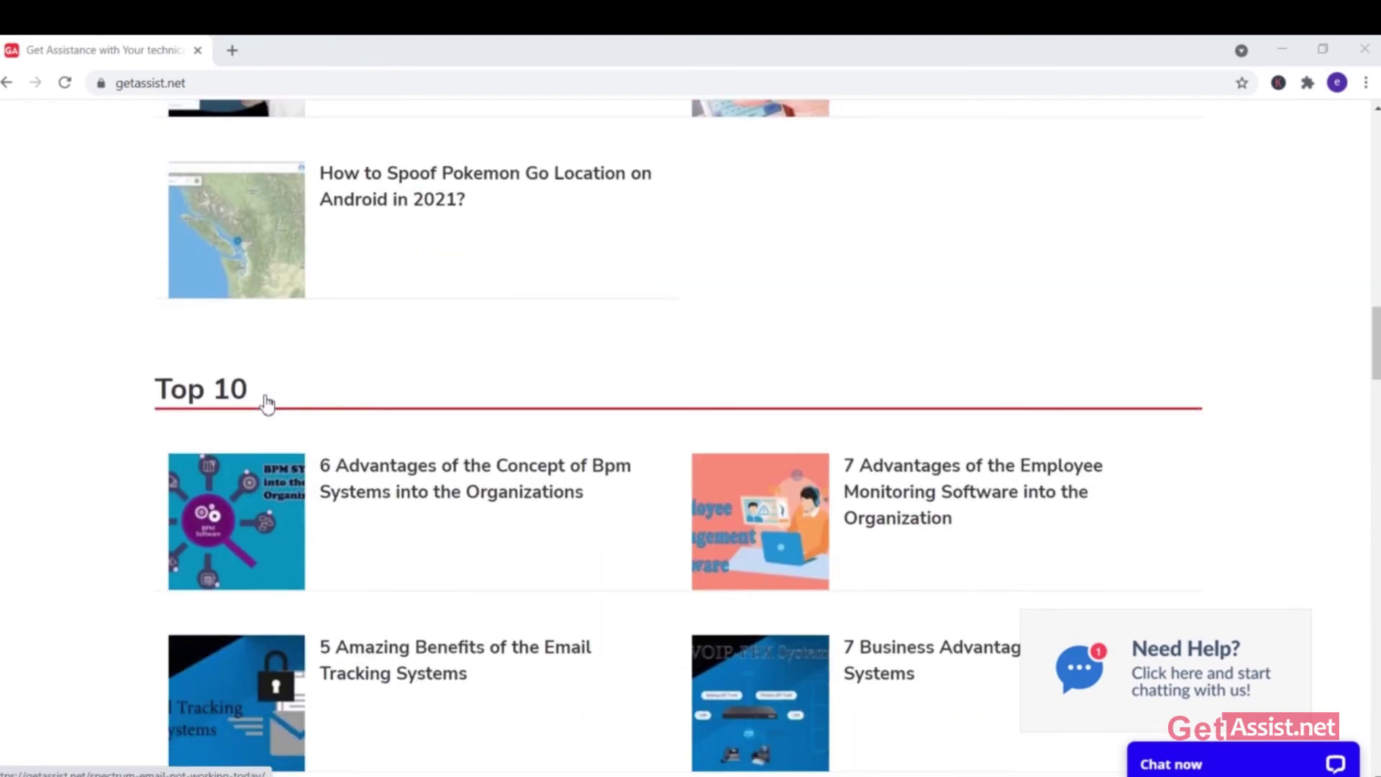